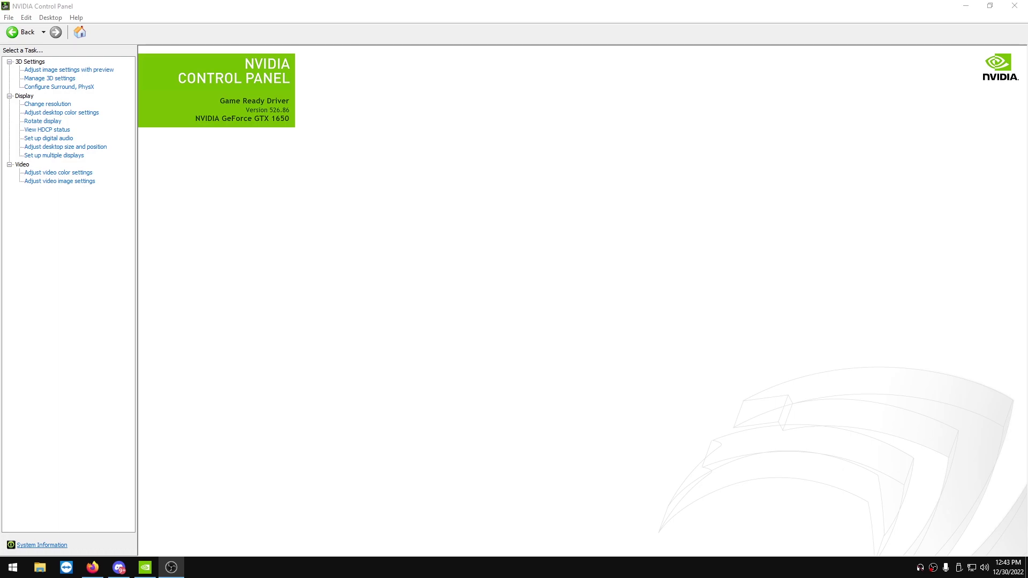
On the image settings preview page, try the Quality preference, then settle on 'Use the advanced 3D image settings'.
click(546, 286)
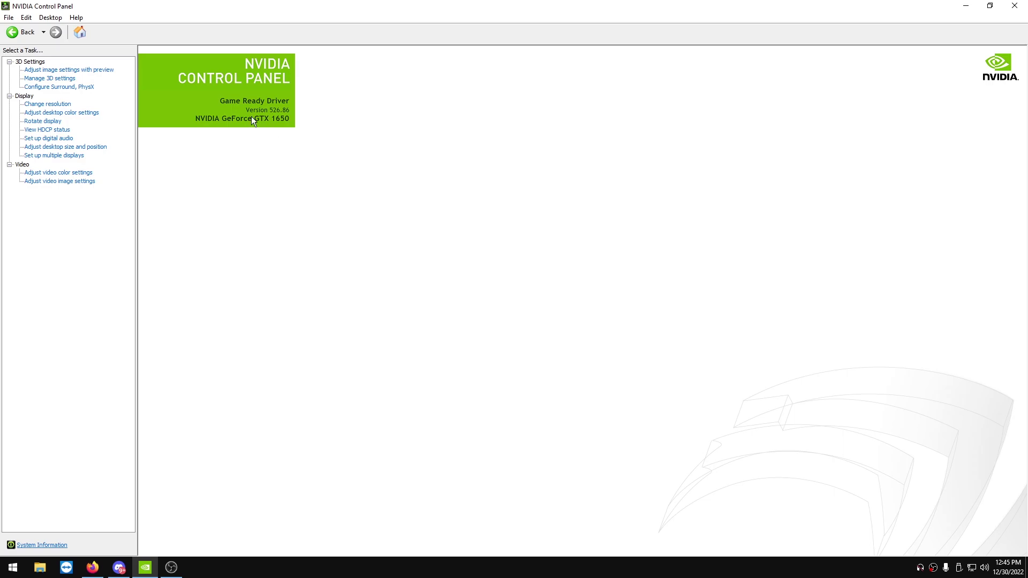
click(88, 70)
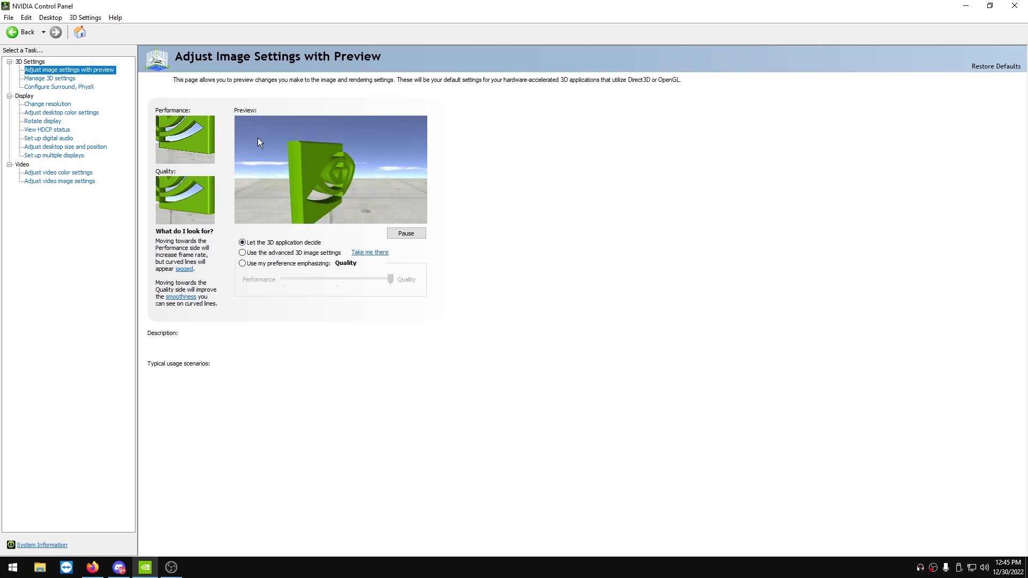
click(262, 253)
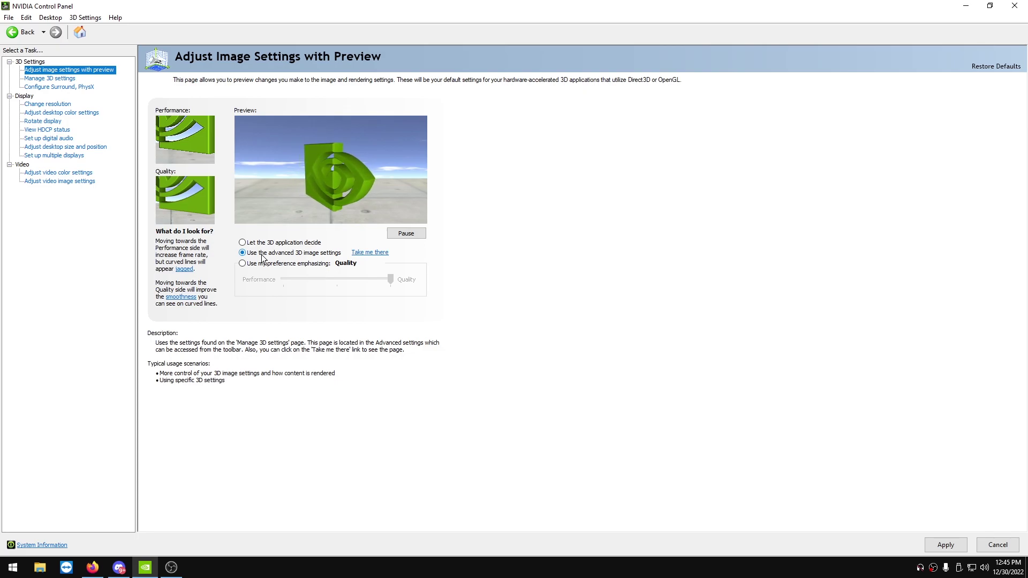
click(342, 266)
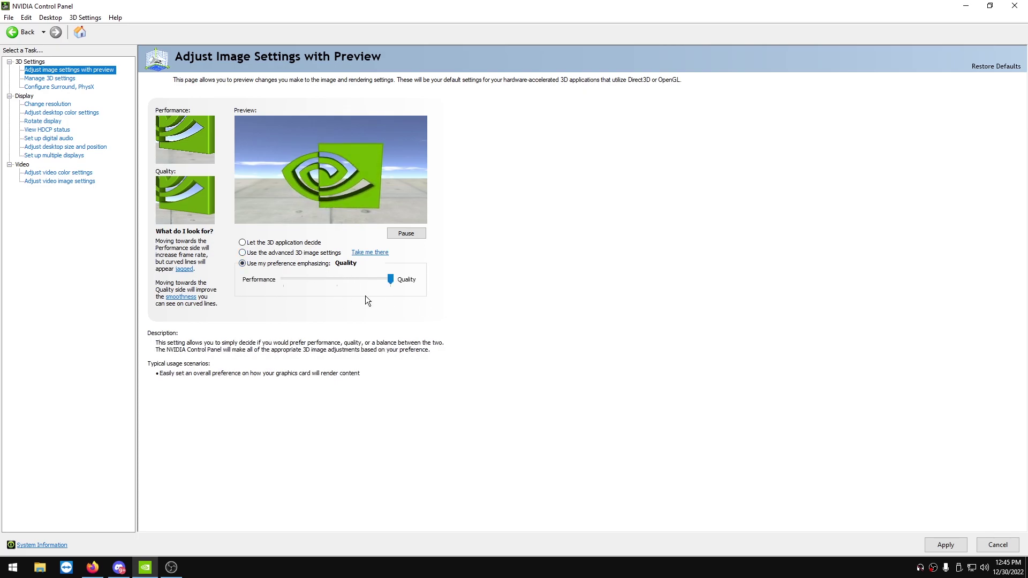
click(391, 280)
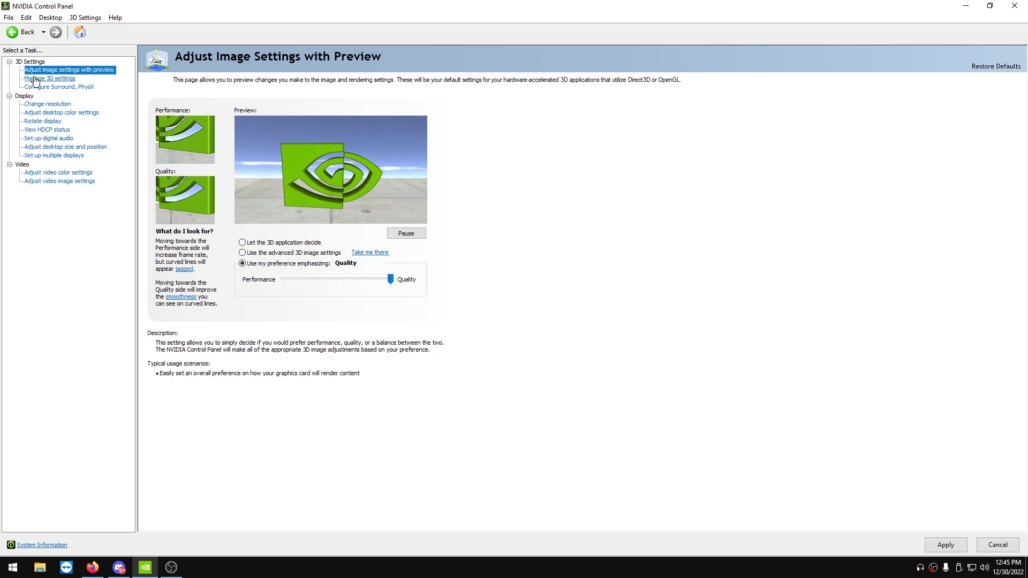
click(320, 254)
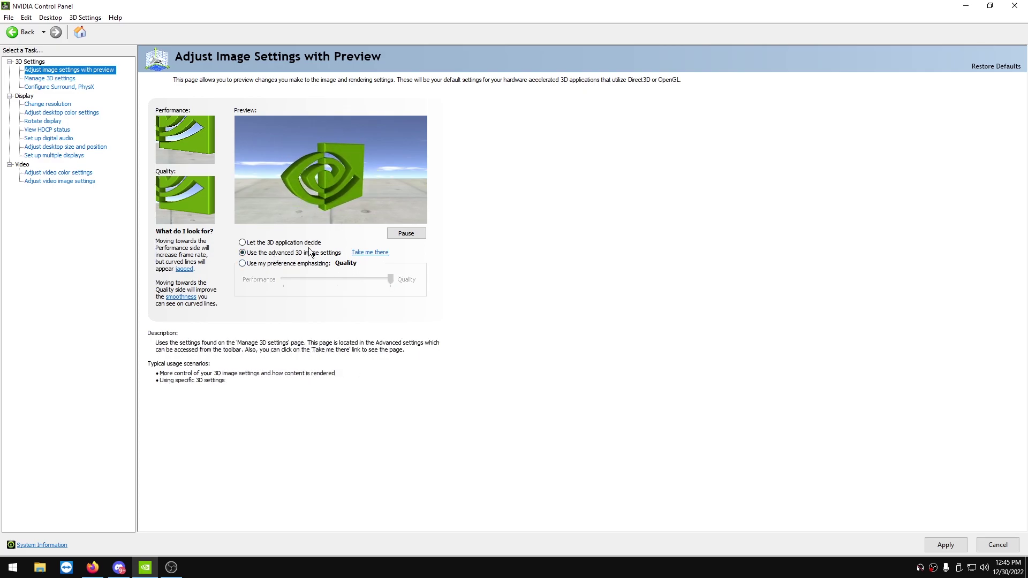
Apply the advanced 3D choice and set global Anisotropic filtering to Off in Manage 3D Settings.
click(944, 543)
click(56, 80)
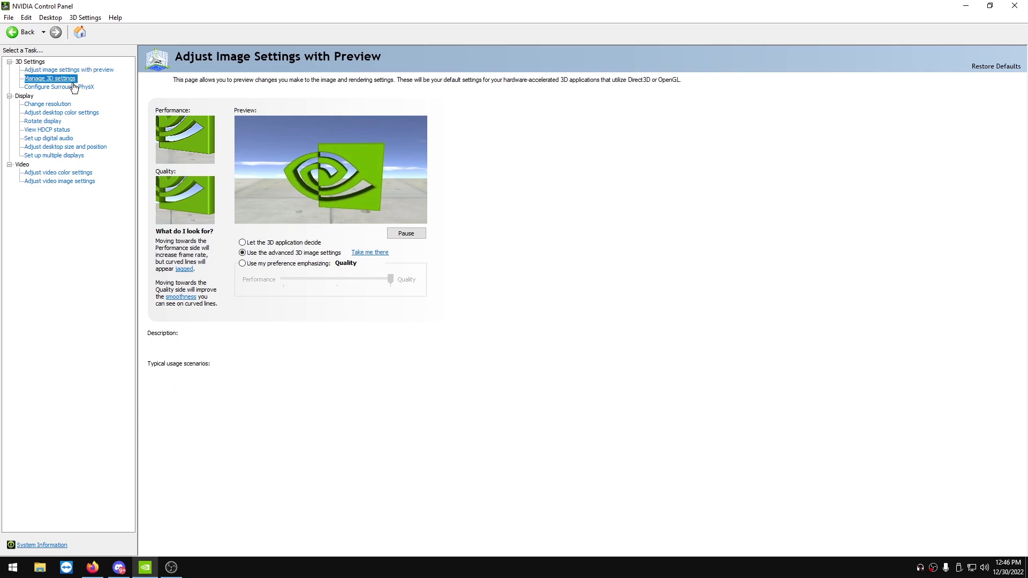
click(302, 191)
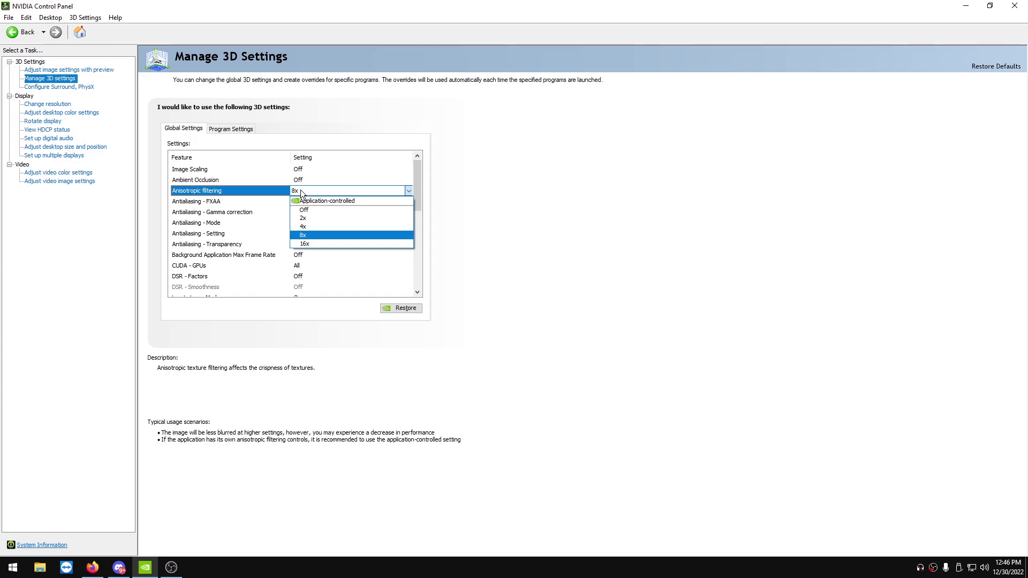
click(295, 217)
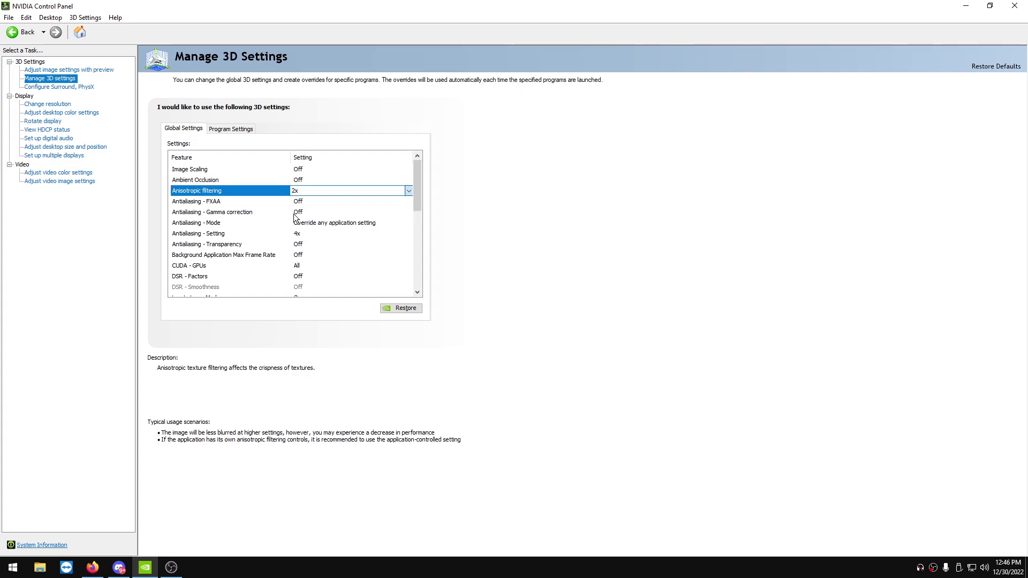
click(310, 192)
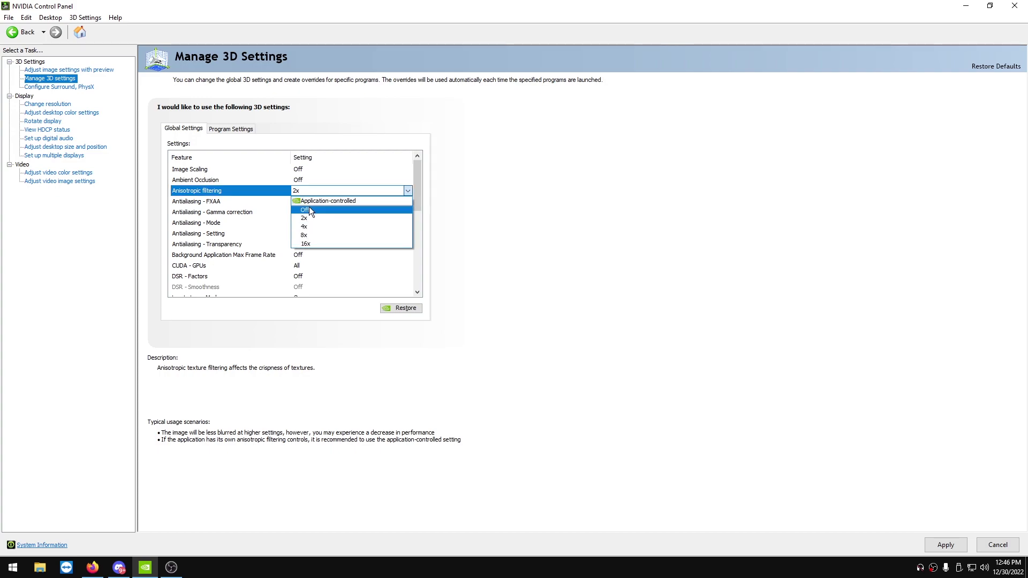
click(310, 207)
Set Antialiasing - Mode to Off in the global 3D settings.
click(323, 223)
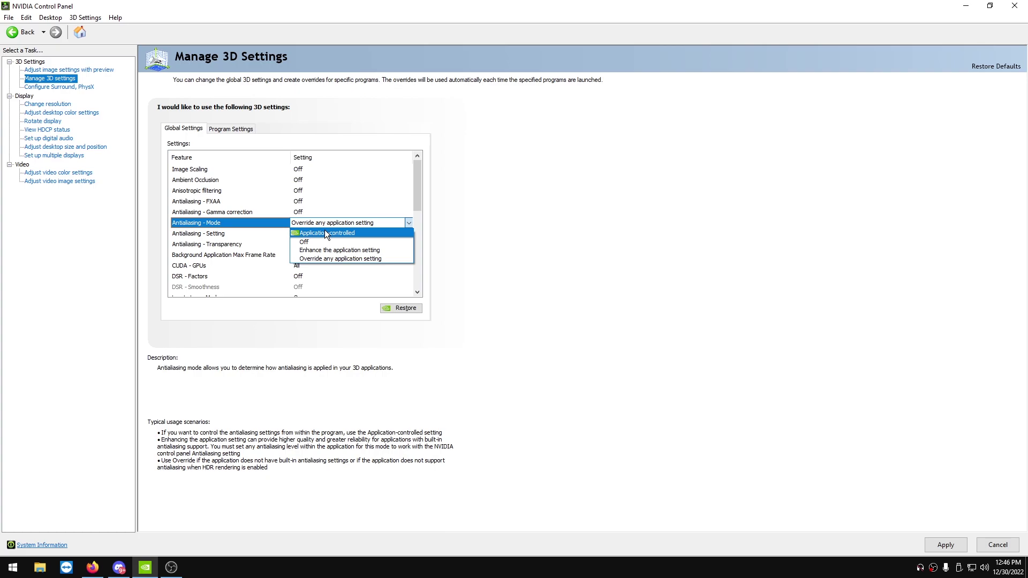
click(321, 241)
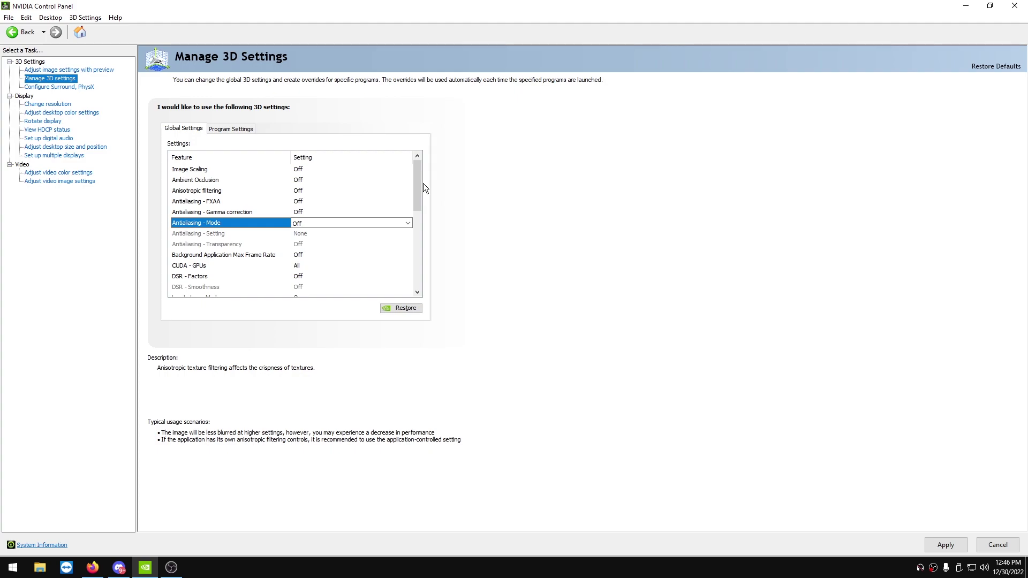
scroll(419, 188, down, 1)
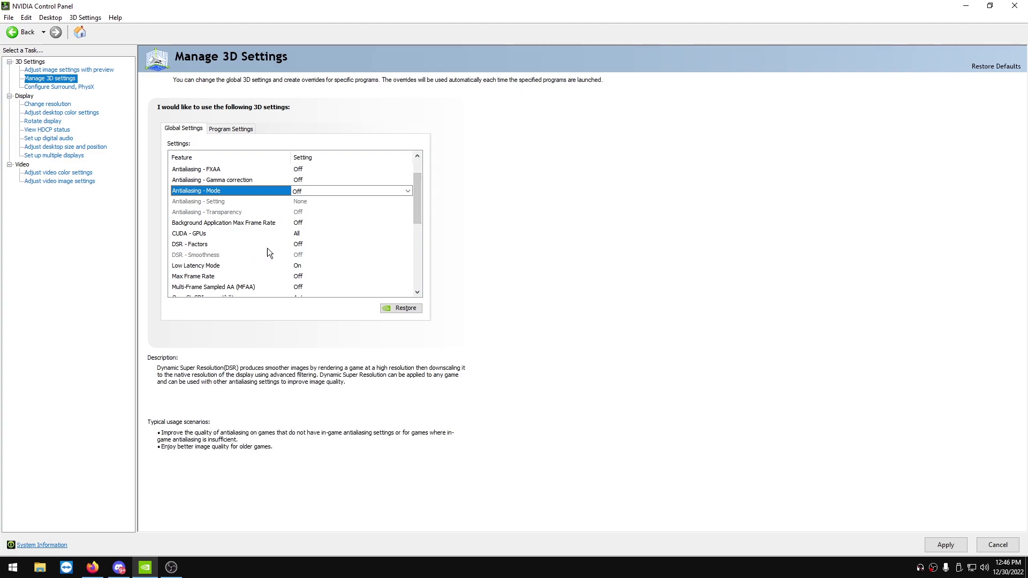
drag(418, 198, 419, 203)
scroll(420, 208, down, 1)
Check the Low Latency Mode options, then launch Task Manager from the taskbar menu.
click(302, 223)
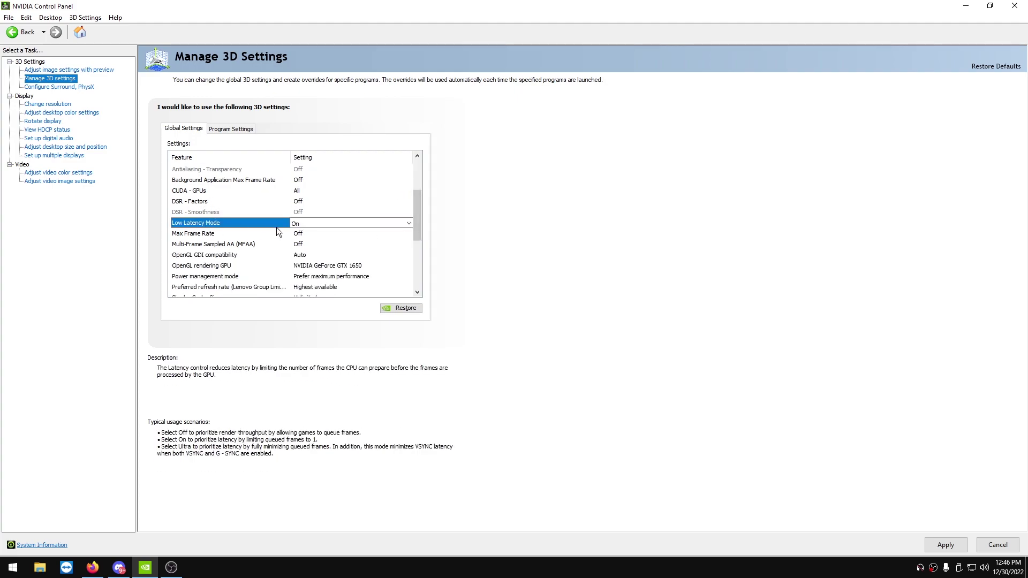
click(305, 223)
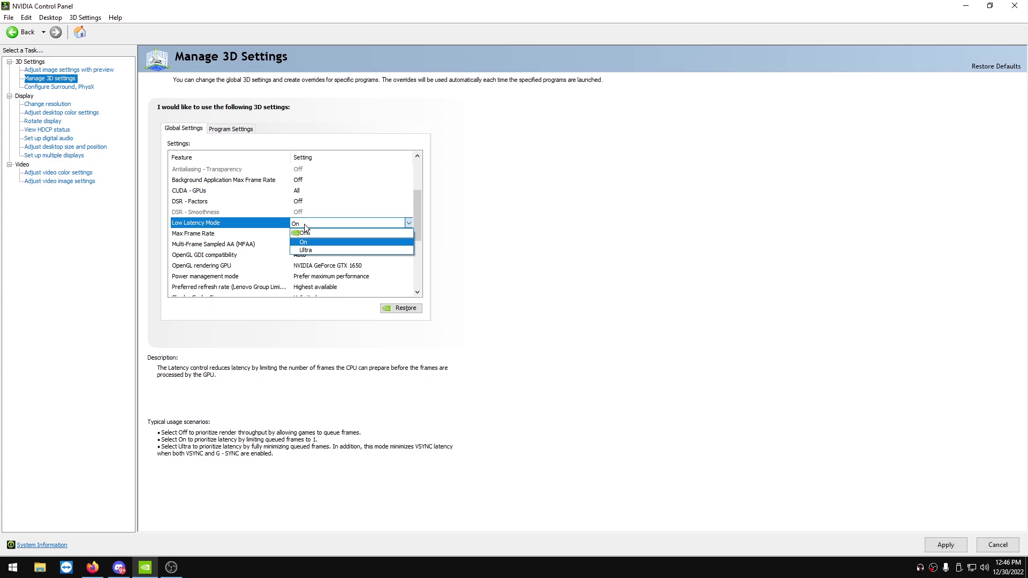
right_click(399, 568)
click(415, 527)
Check GPU 0 usage (about 15%) on Task Manager's Performance tab, then close Task Manager.
click(257, 72)
drag(289, 46, 524, 46)
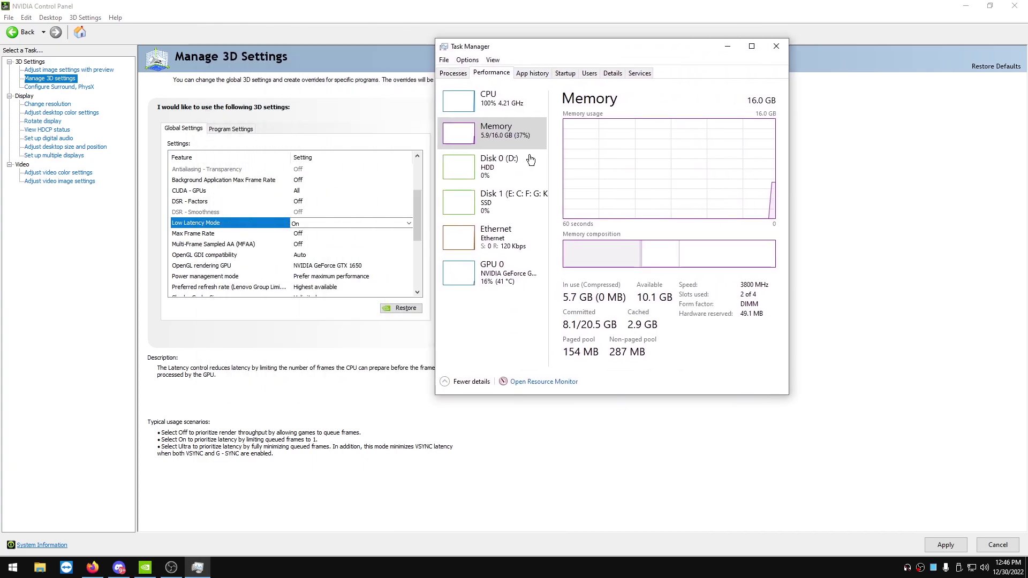
click(503, 273)
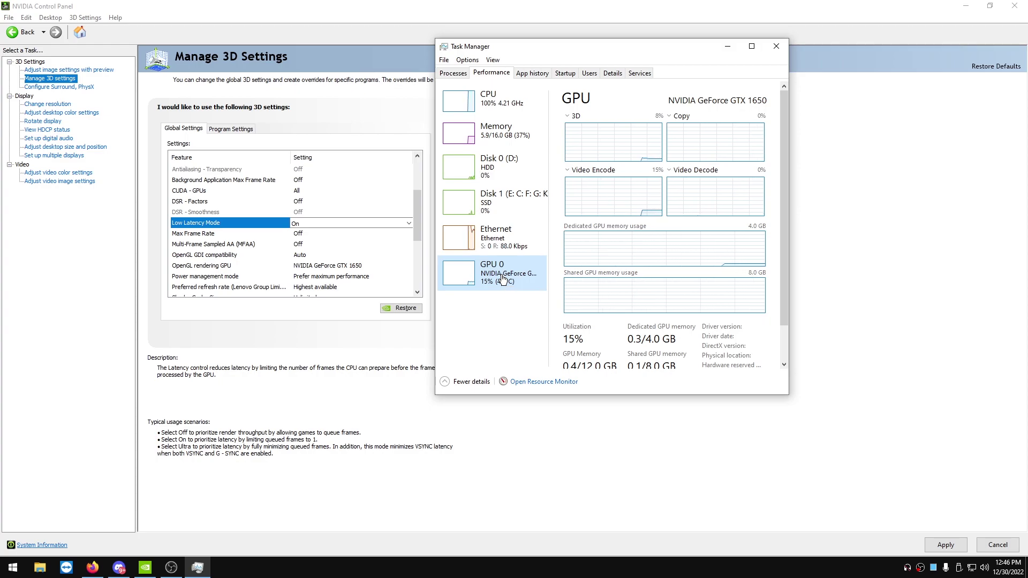
click(771, 52)
click(356, 225)
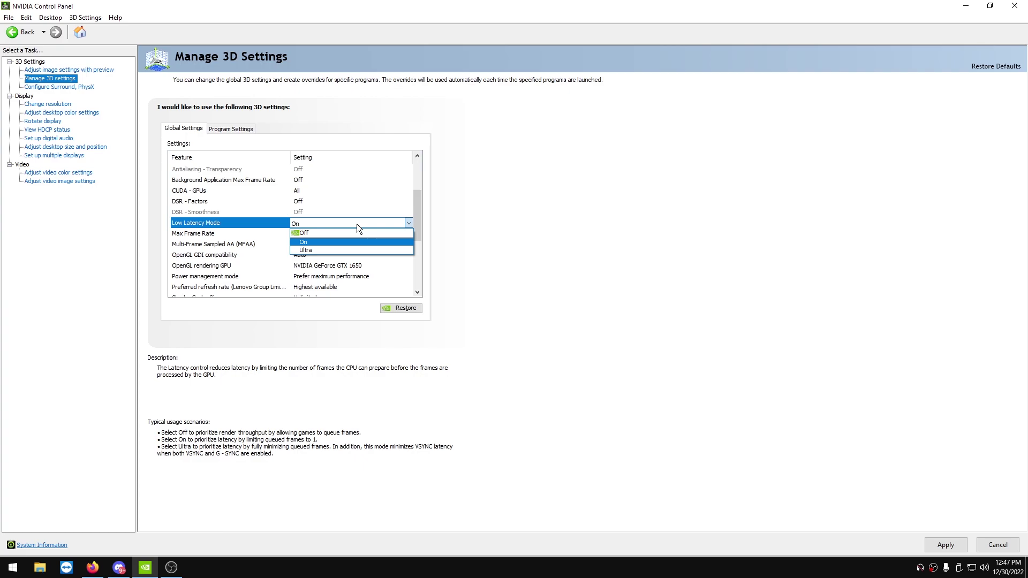
Keep Low Latency Mode On, set OpenGL GDI compatibility to Prefer performance, keep GTX 1650 for OpenGL rendering.
click(356, 224)
scroll(320, 235, down, 2)
click(319, 234)
click(374, 260)
scroll(410, 256, down, 2)
click(314, 191)
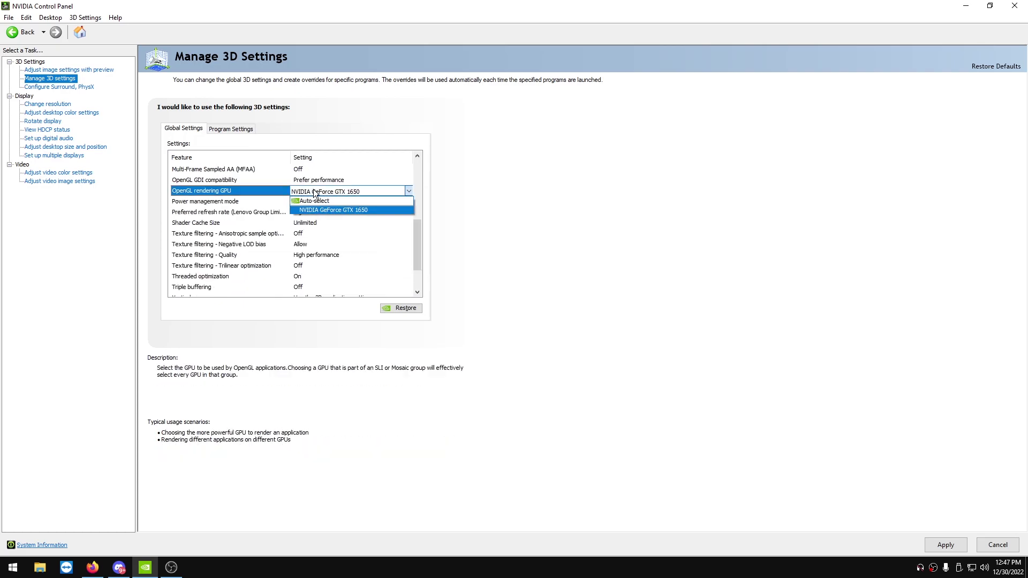
click(314, 191)
Keep Power management at Prefer maximum performance and review Preferred refresh rate and Shader Cache Size.
click(303, 201)
click(302, 201)
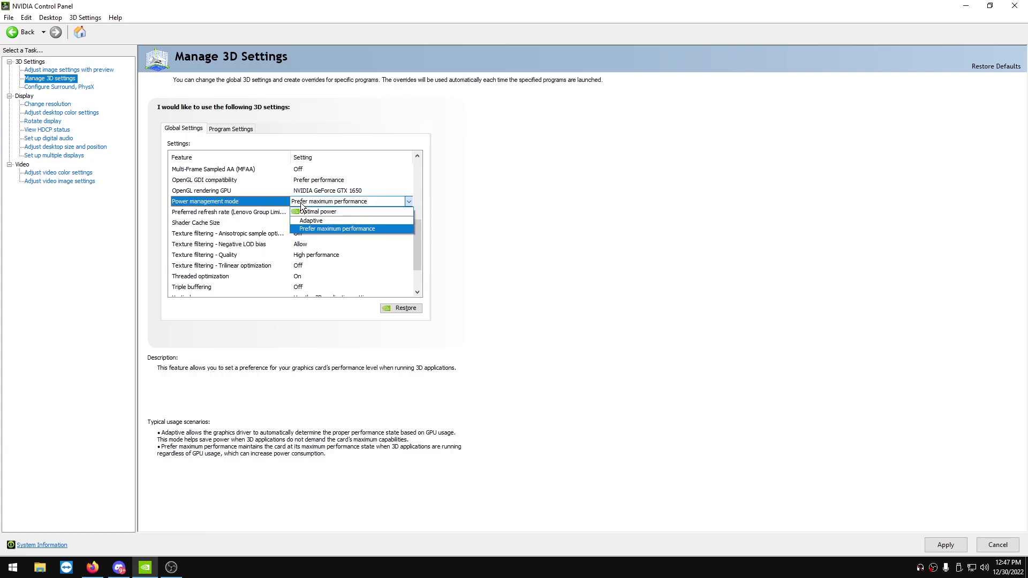
click(303, 206)
click(310, 213)
click(315, 213)
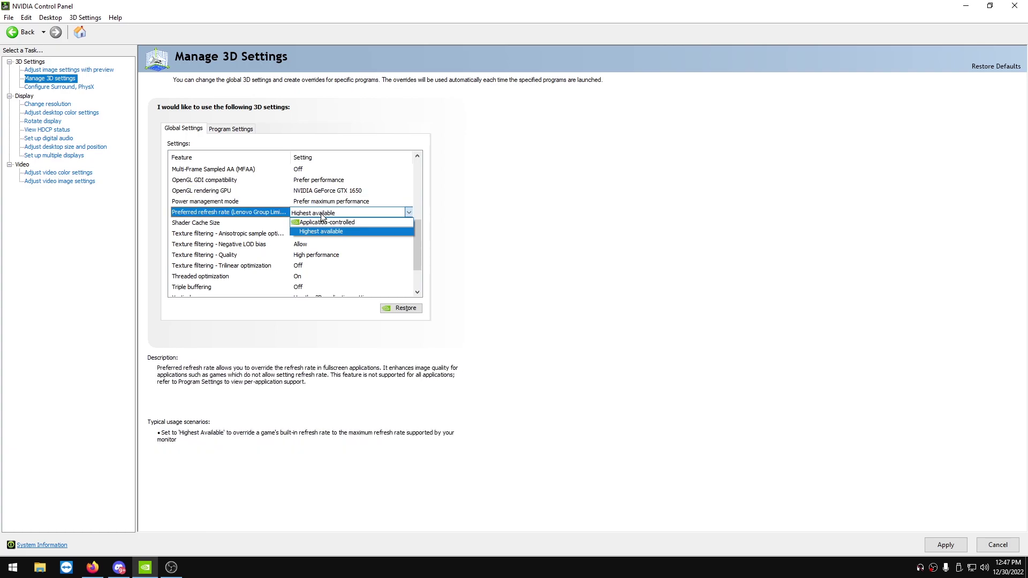
click(320, 232)
click(316, 223)
click(317, 224)
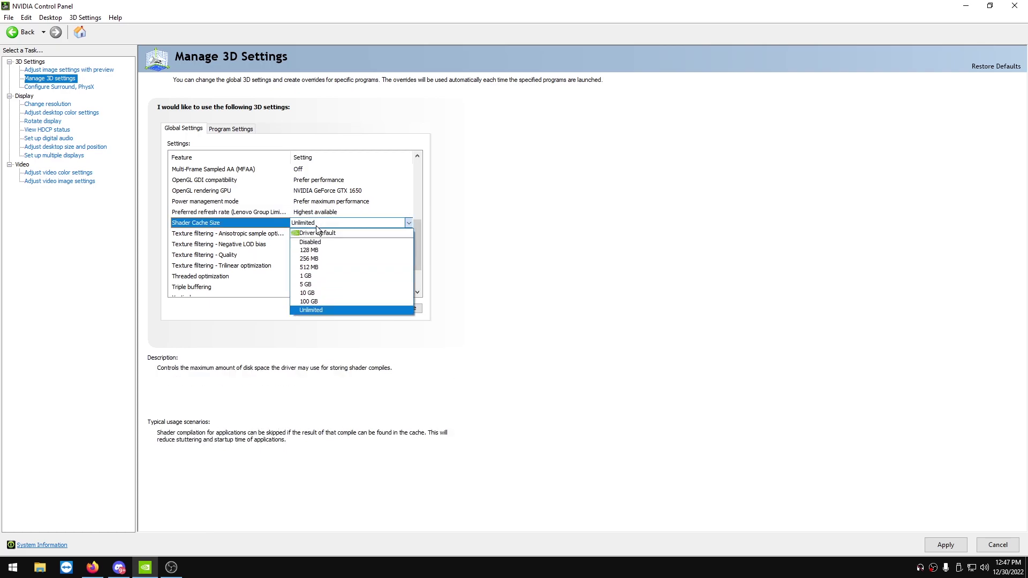
Keep Texture filtering - Quality at High performance, reviewing the anisotropic sample and trilinear optimizations.
click(195, 235)
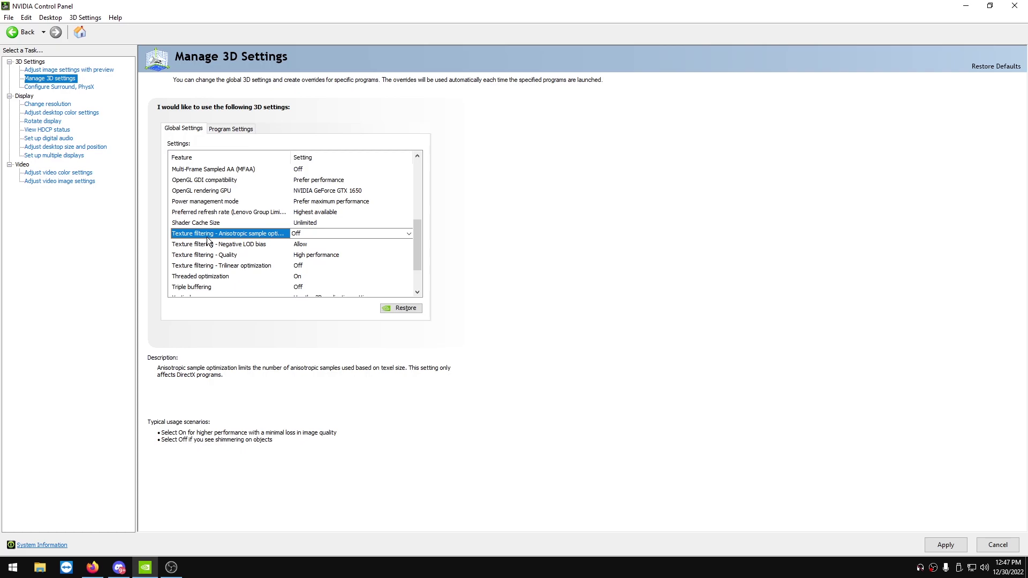
click(236, 255)
scroll(258, 252, down, 1)
click(316, 223)
click(321, 223)
click(224, 233)
scroll(224, 238, down, 1)
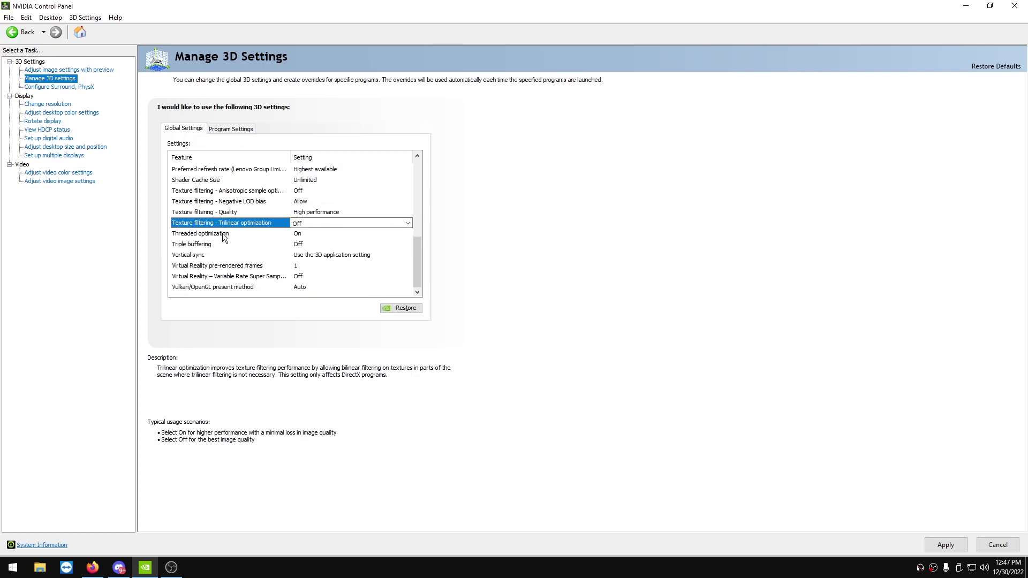
Review Threaded optimization and Triple buffering, pick a Vertical sync value, and apply the 3D settings.
click(224, 235)
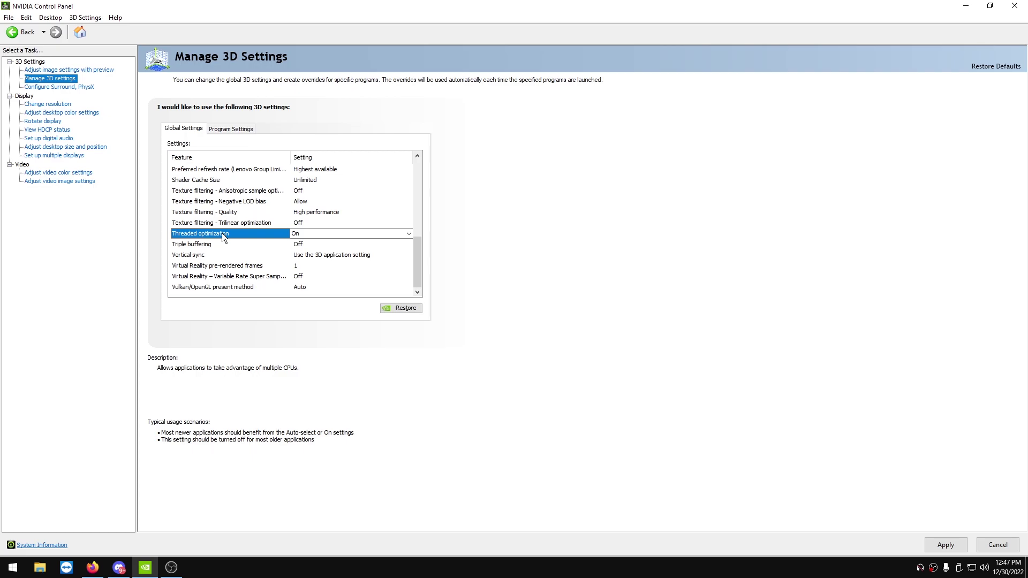
click(223, 244)
click(217, 255)
click(319, 255)
click(314, 270)
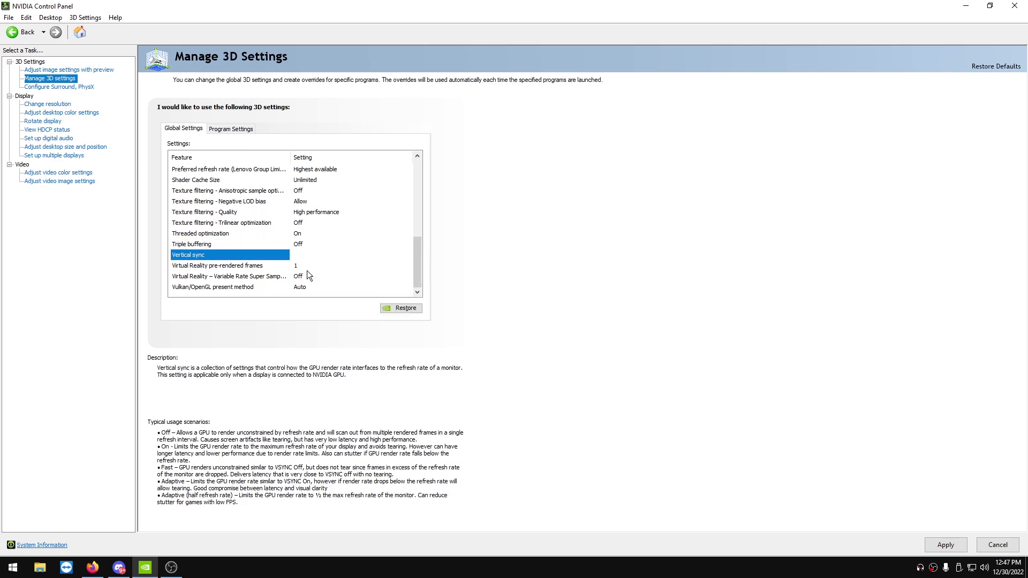
click(945, 544)
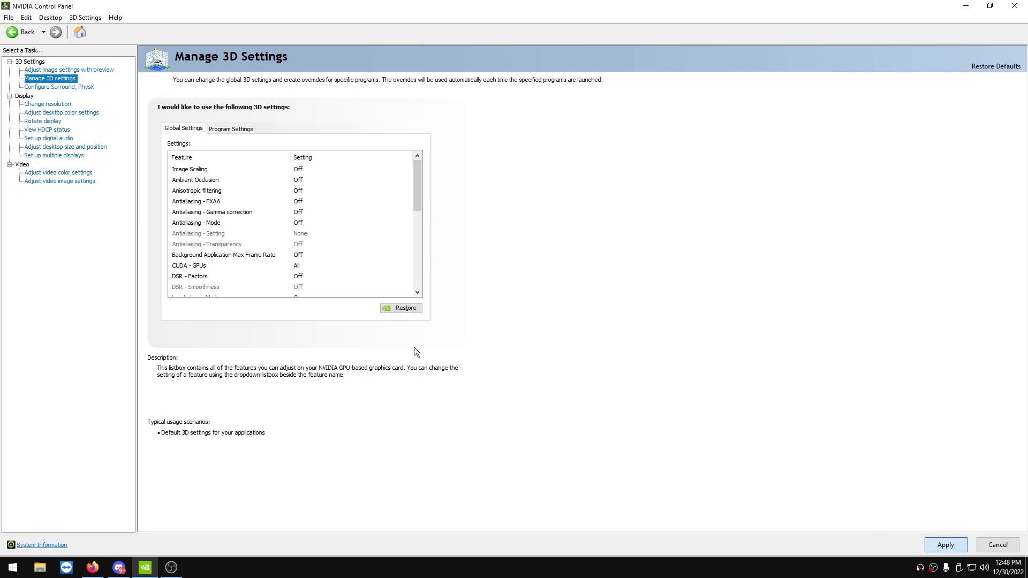
Set the PhysX processor to GeForce GTX 1650 and apply.
click(88, 88)
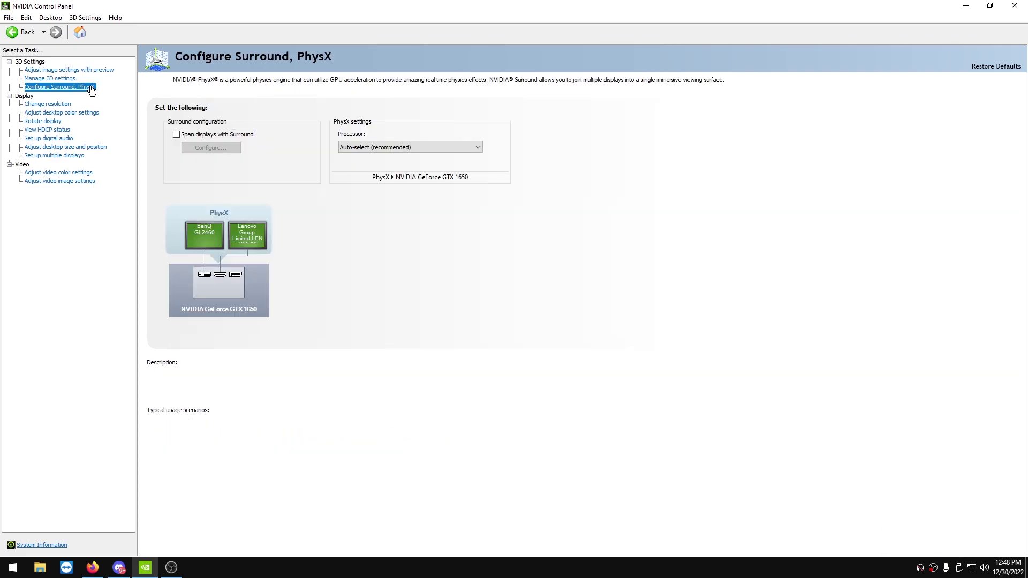
click(387, 144)
click(388, 168)
click(961, 543)
Set the Lenovo display's scaling mode to No scaling on the desktop size and position page.
click(84, 147)
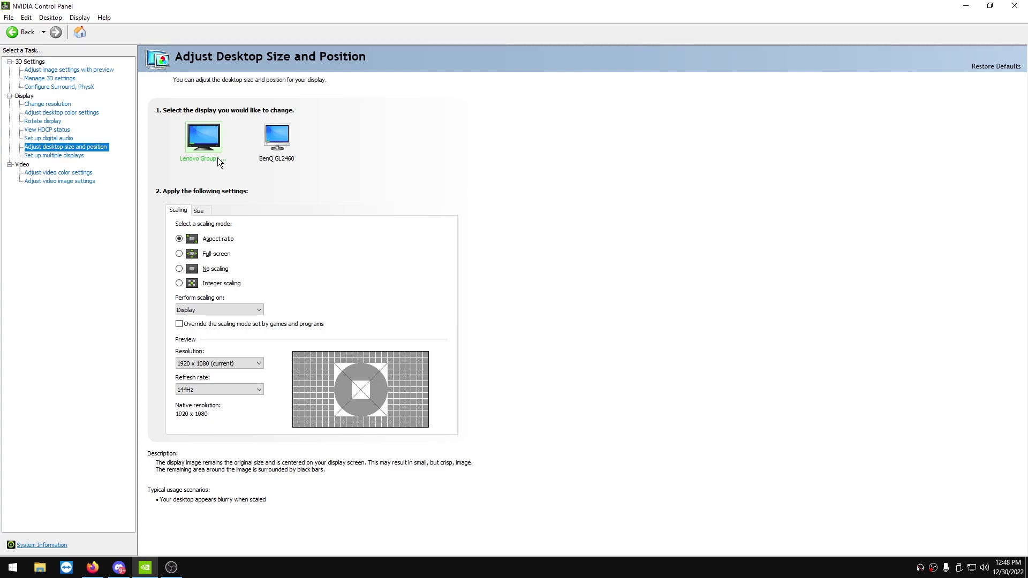
click(194, 255)
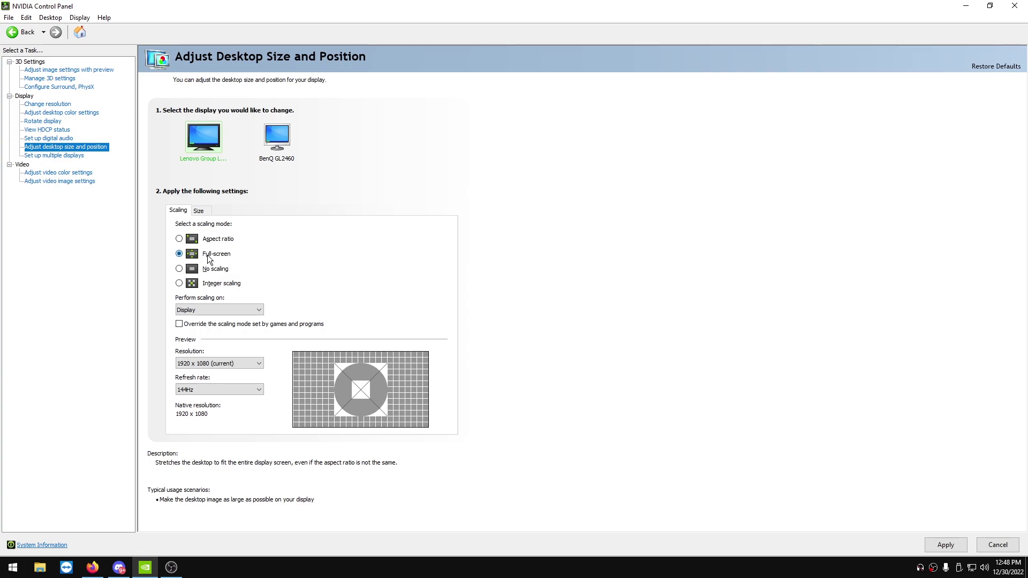
click(181, 271)
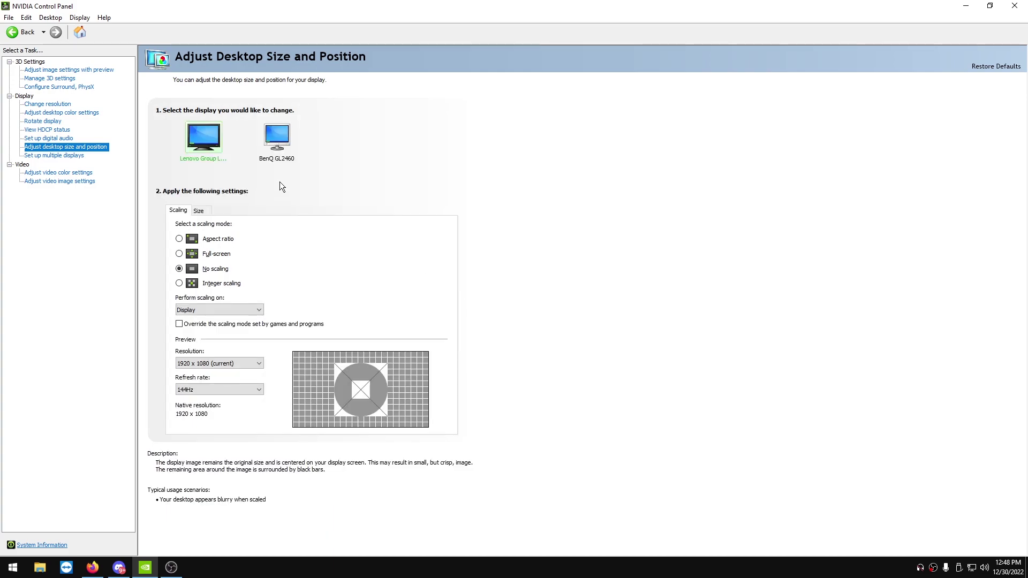
click(280, 150)
click(206, 153)
Enable Developer Settings from the Desktop menu and allow all users access to GPU performance counters.
click(46, 18)
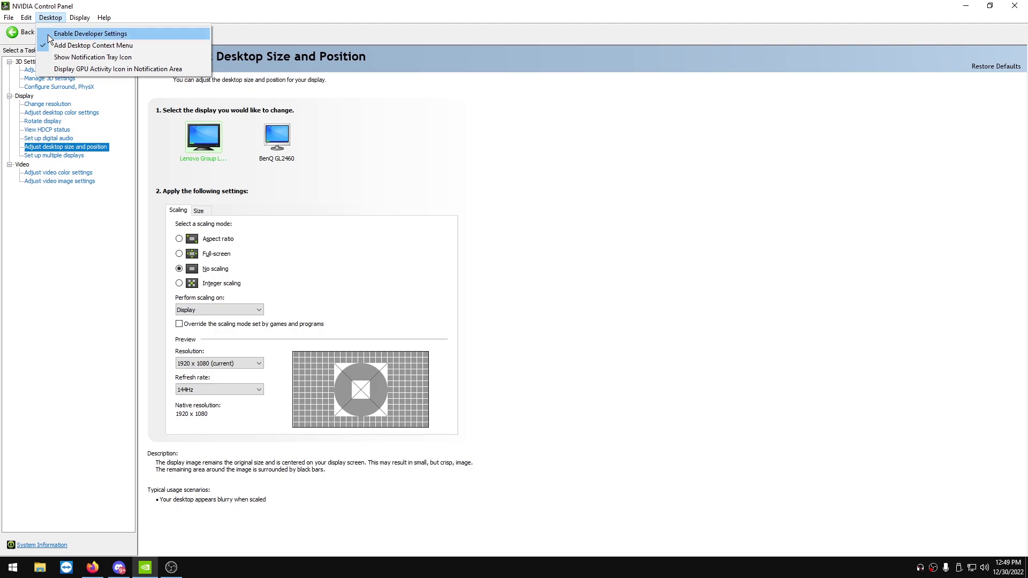
click(60, 35)
click(58, 173)
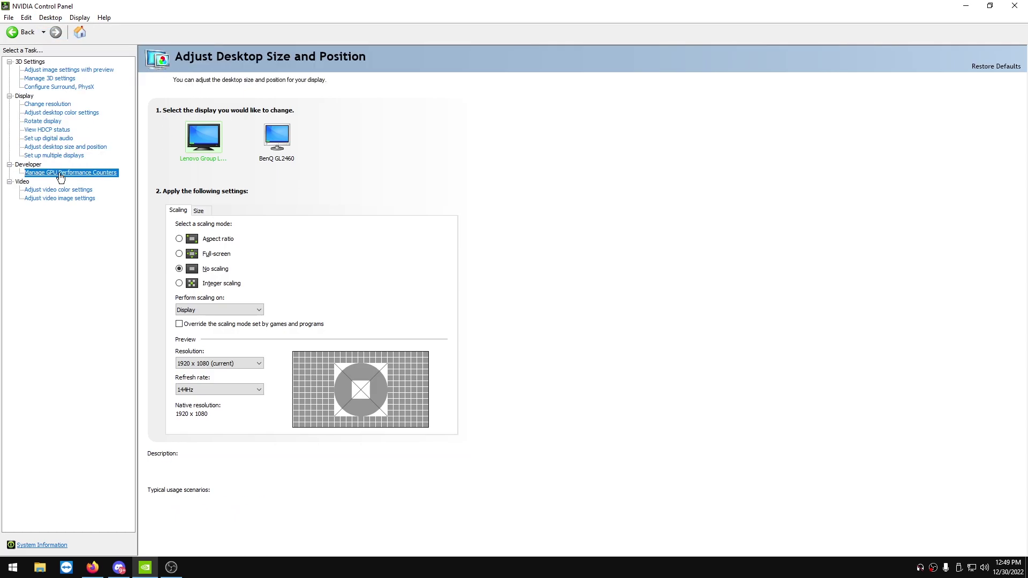
click(168, 148)
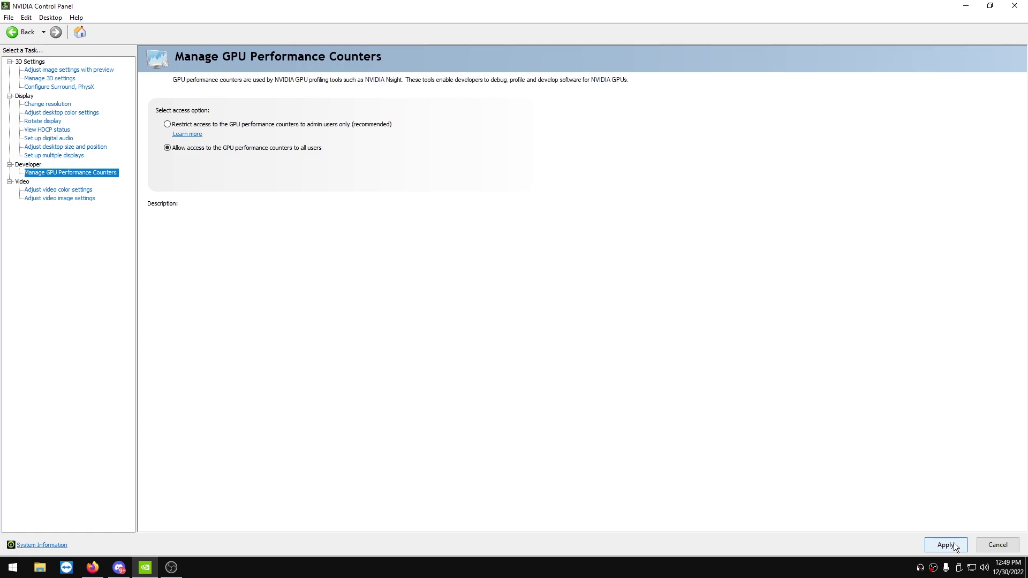
Discard pending changes, use NVIDIA video colour settings, and set Advanced dynamic range to Full (0-255).
click(70, 190)
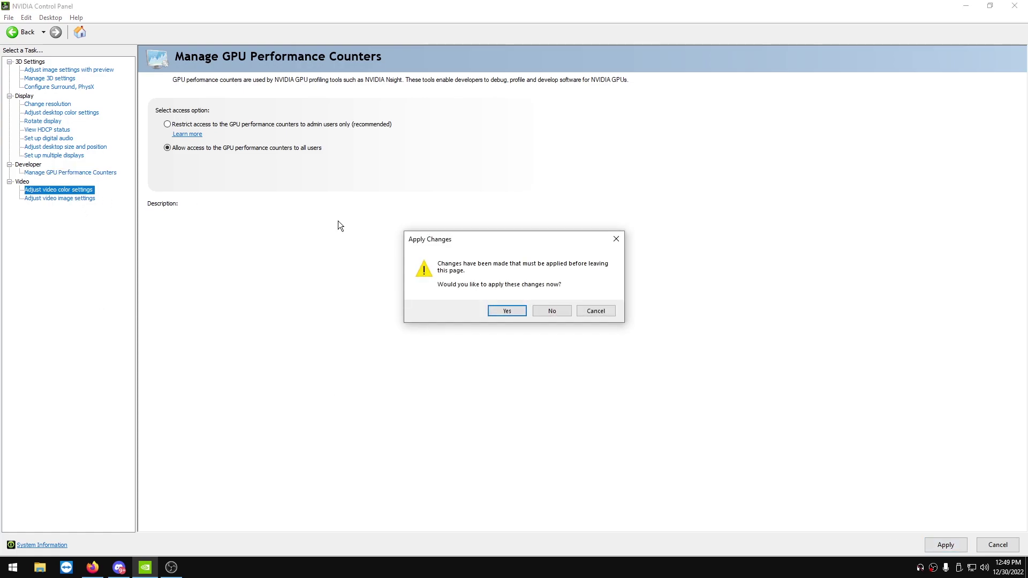
click(552, 314)
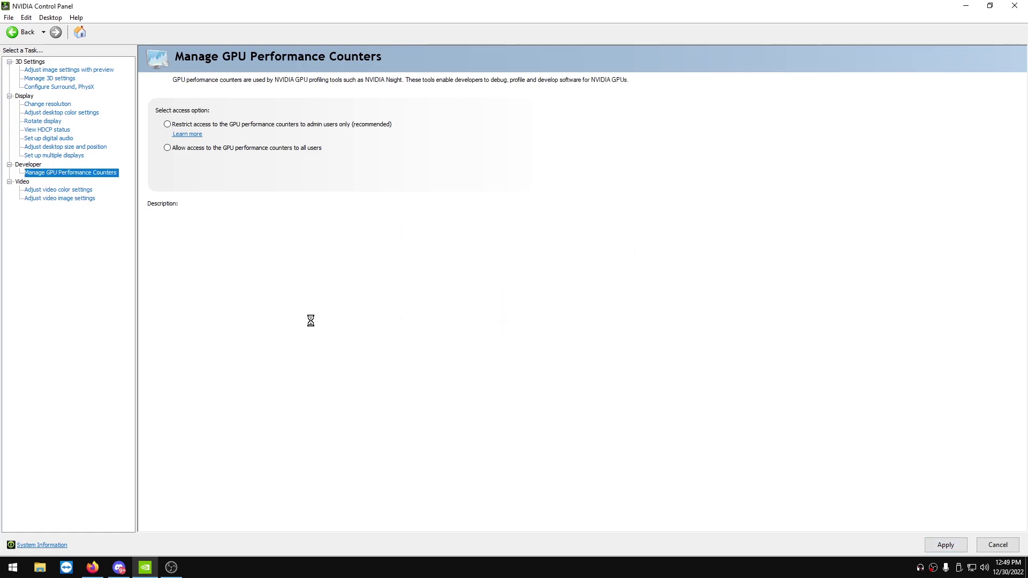
click(170, 202)
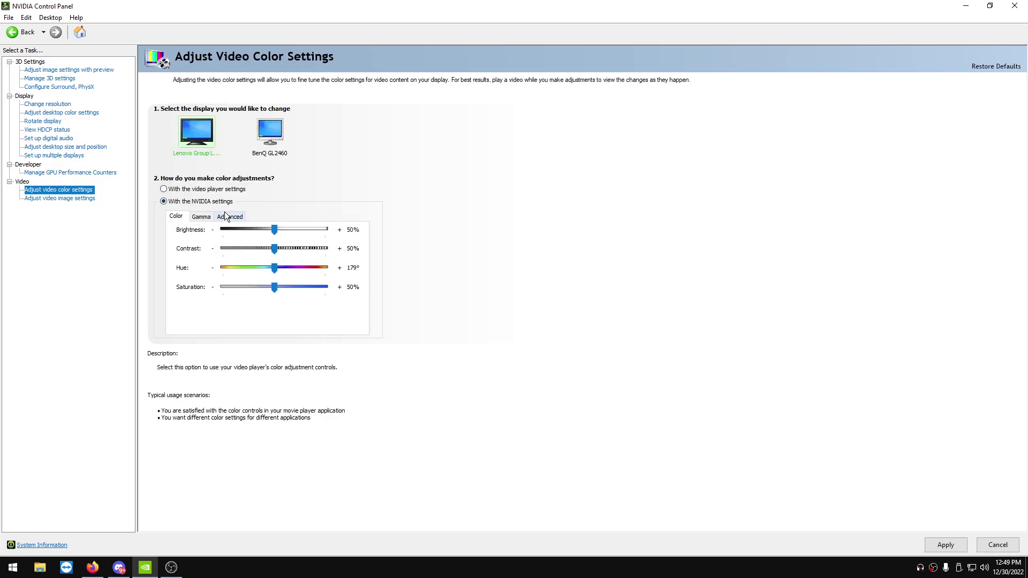
click(233, 218)
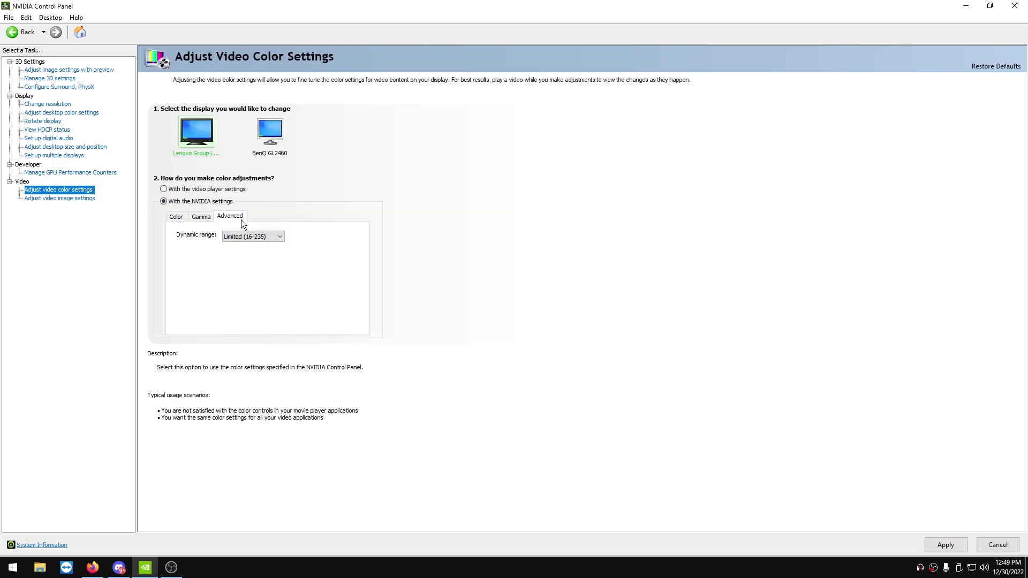
click(252, 237)
click(248, 243)
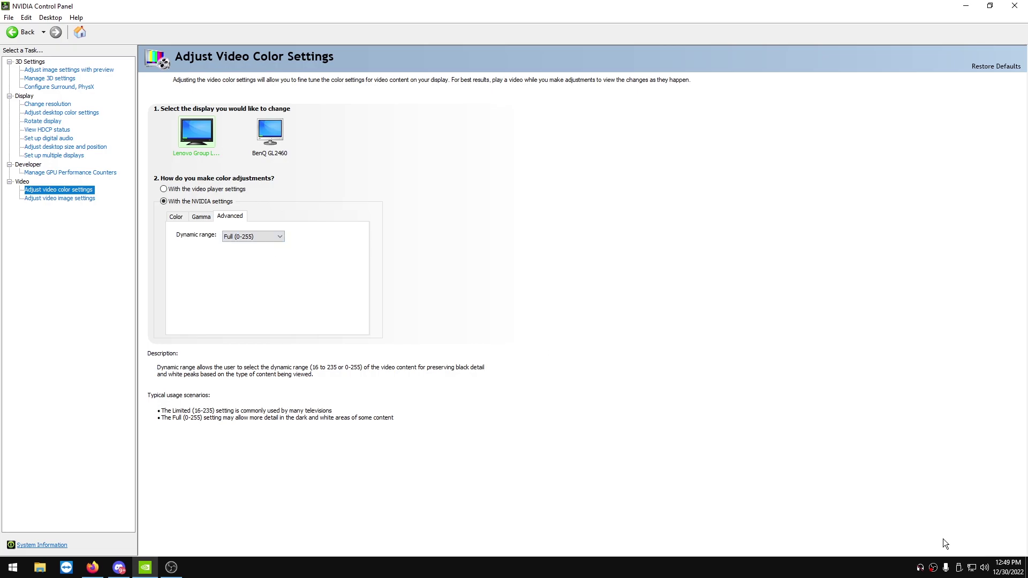
Go to Adjust desktop color settings and confirm digital vibrance at 75% for the Lenovo display.
click(60, 199)
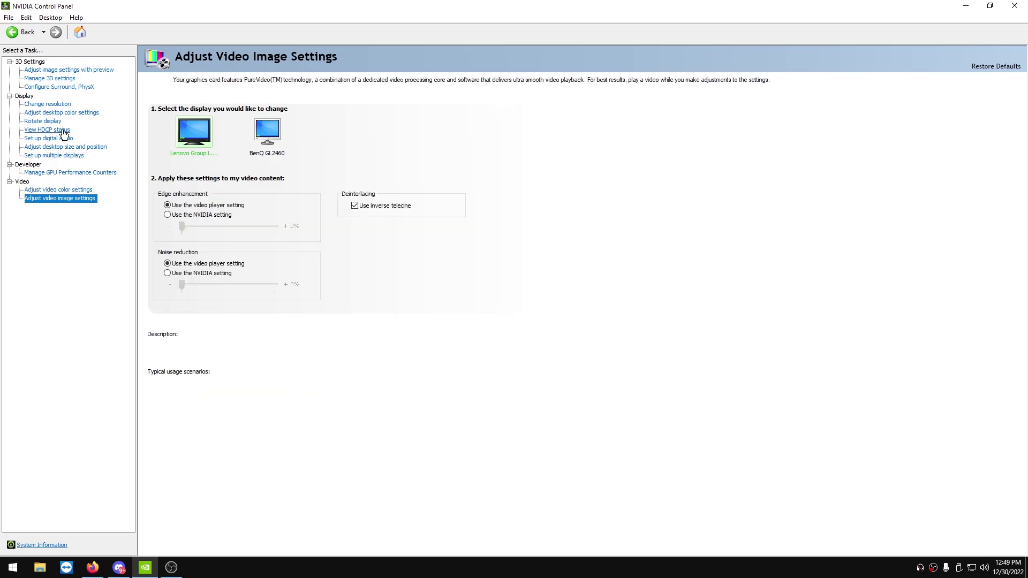
click(80, 113)
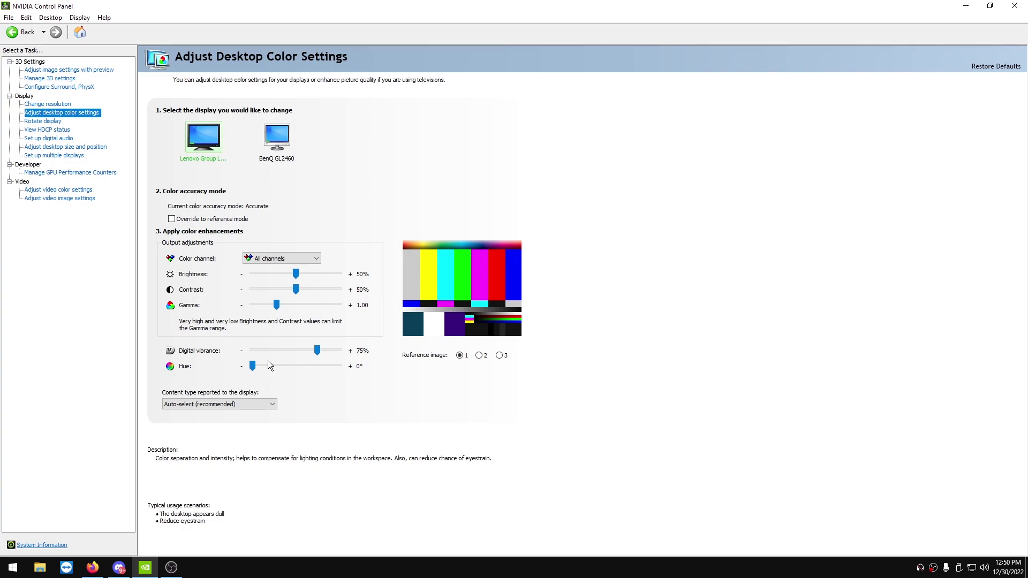
key(alt+Tab)
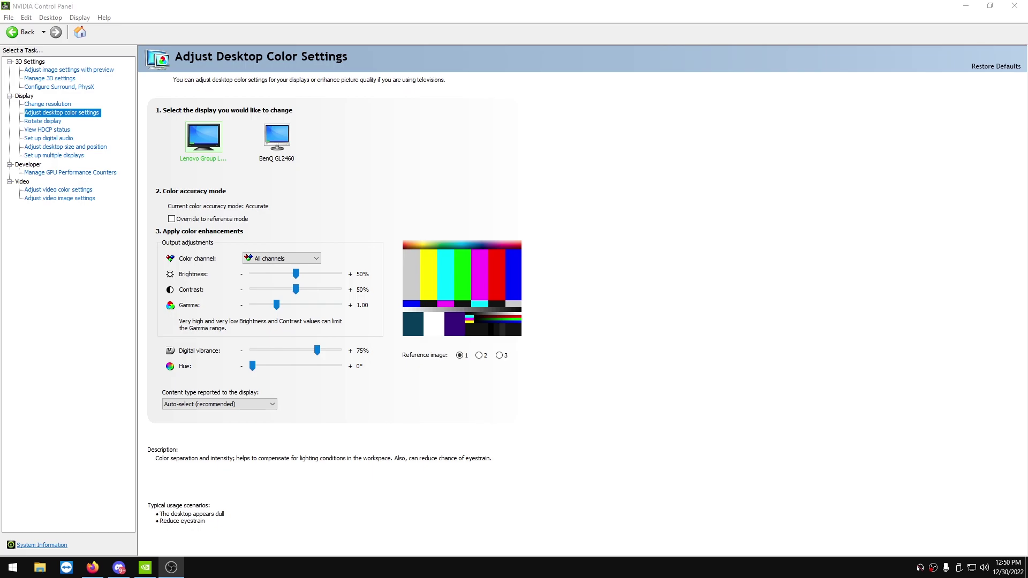